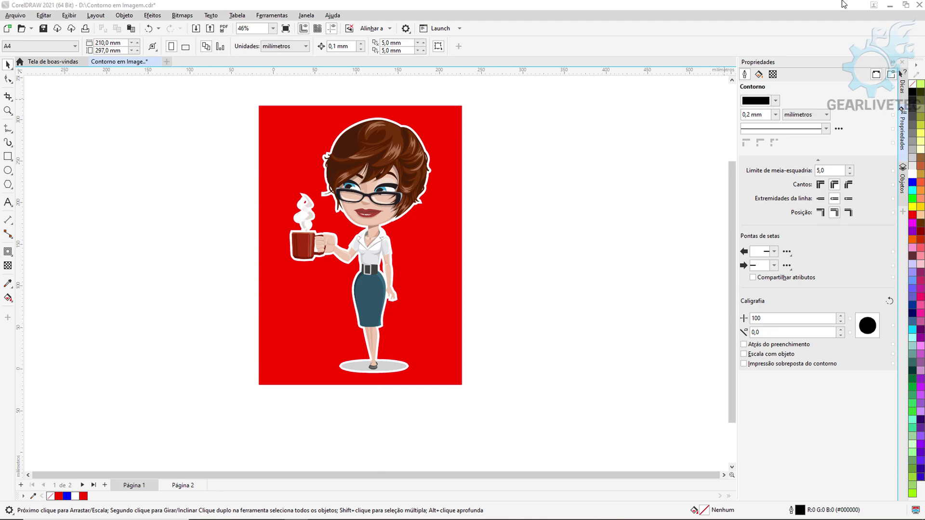
Import the coffee woman PNG from the desktop onto Page 2, centred on the page and scaled to about 73.8%.
click(890, 8)
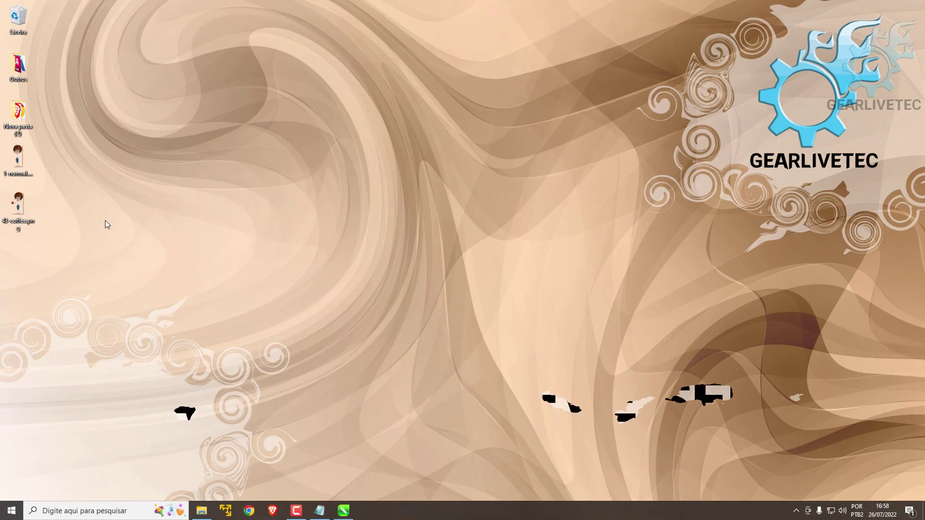
drag(19, 200, 175, 257)
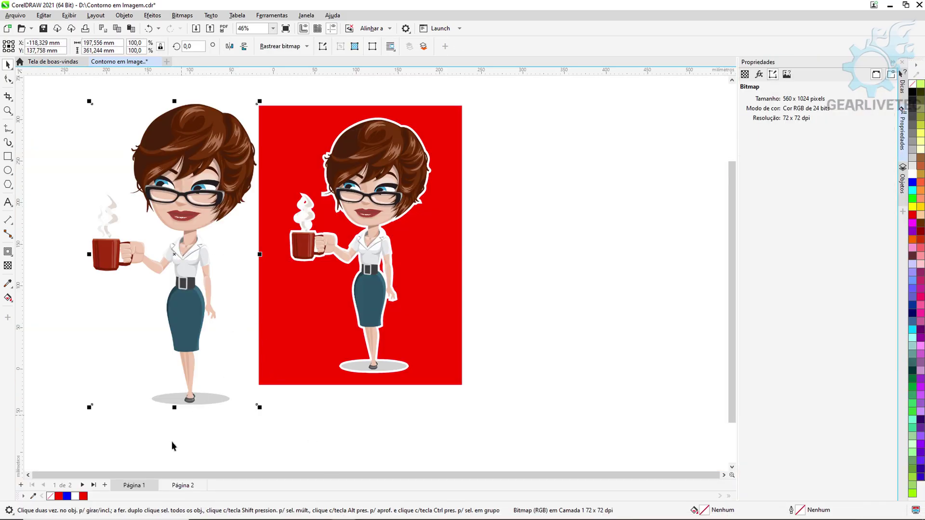
click(183, 485)
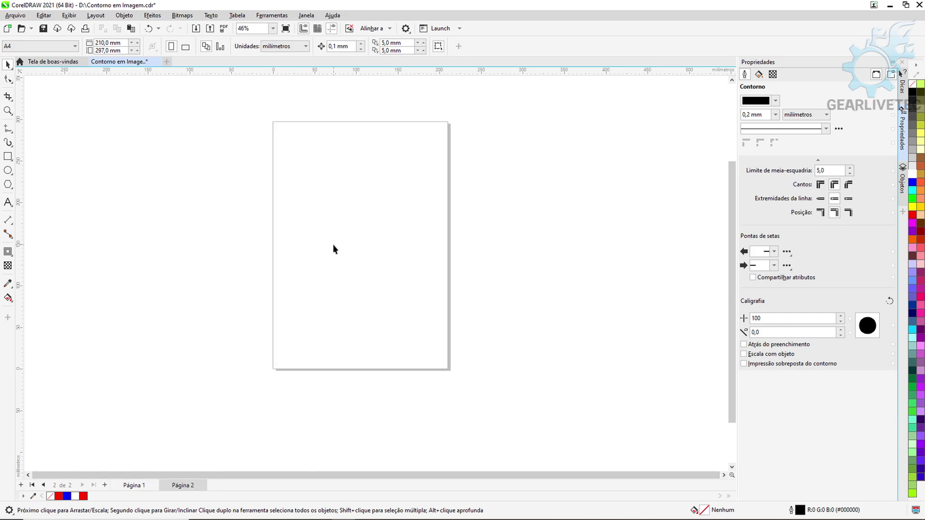
key(p)
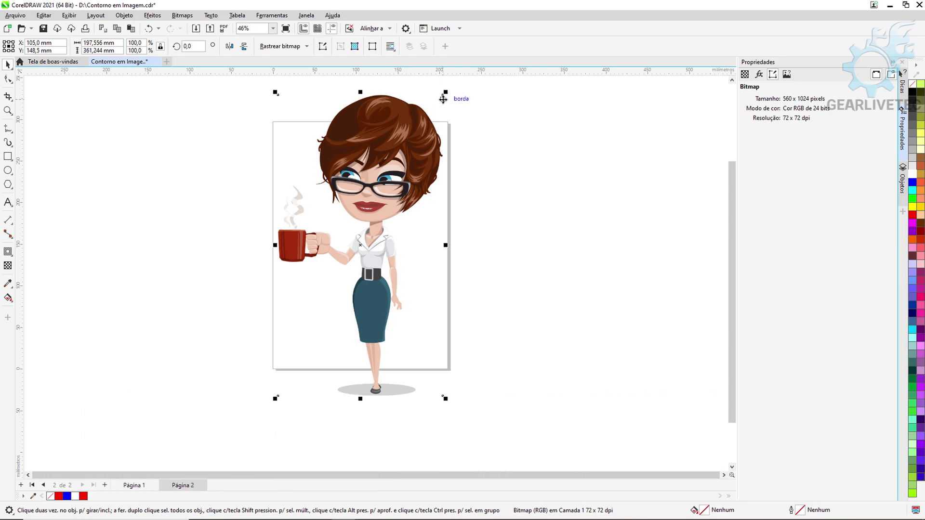
drag(444, 92, 426, 122)
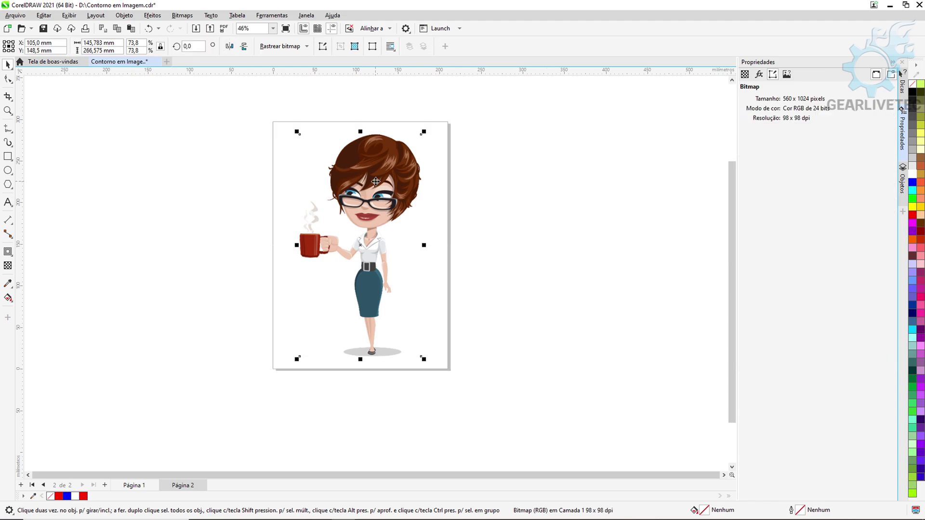
Duplicate the woman image and place the copy beside the page, to the right of the original.
key(KP_Add)
key(ctrl+c)
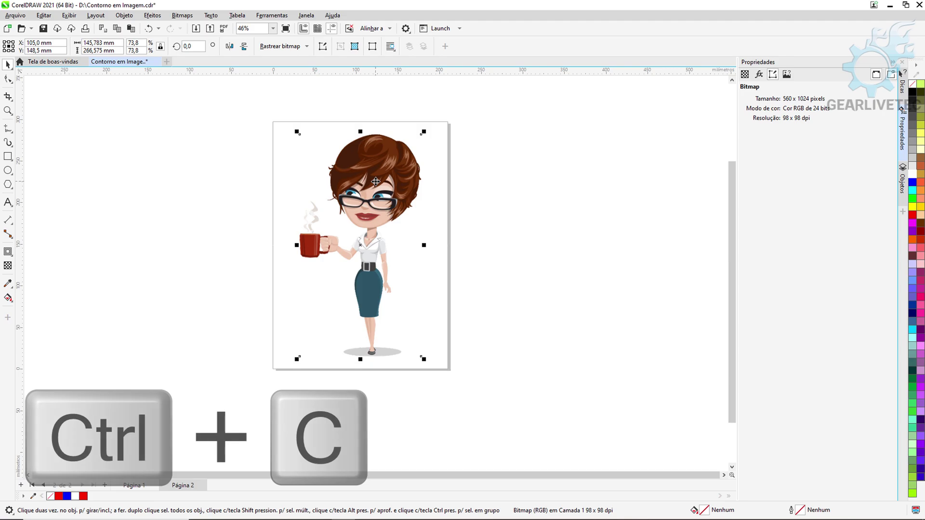
key(ctrl+v)
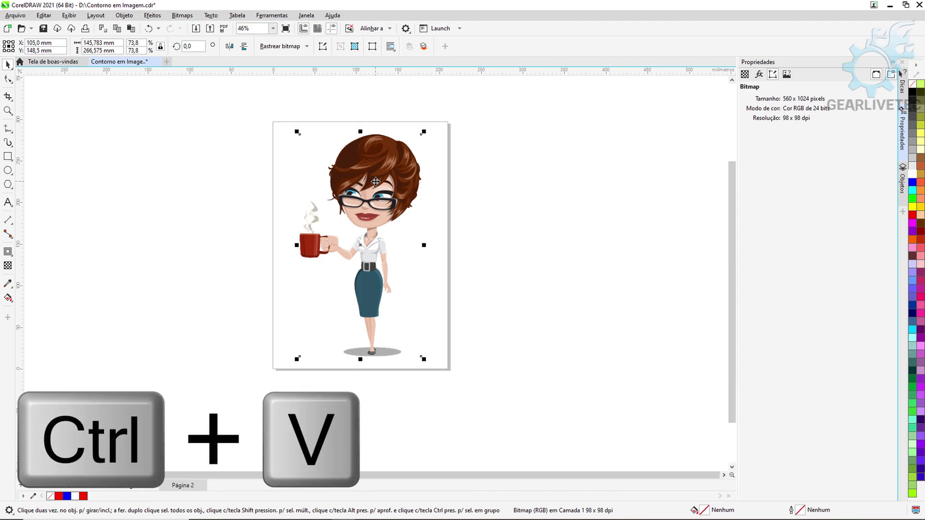
drag(375, 182, 537, 188)
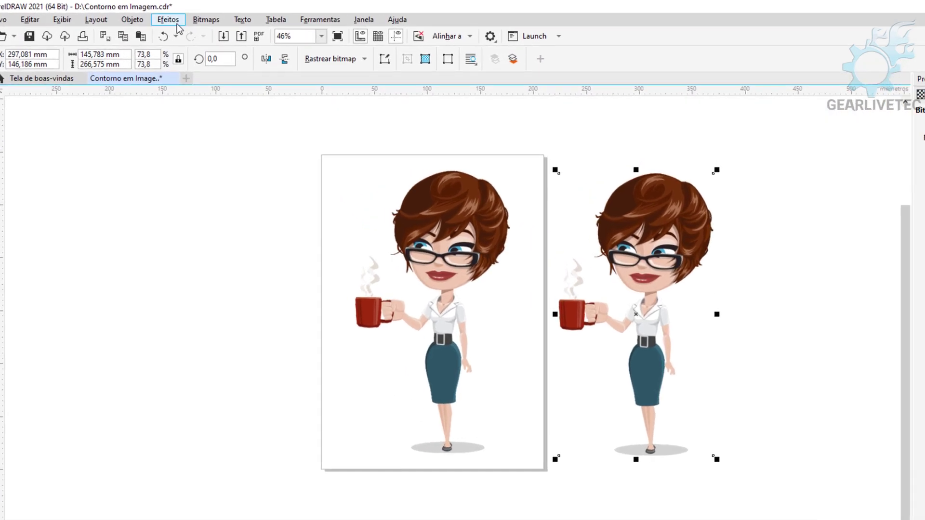
Turn the copied image into a black silhouette with brightness, contrast and intensity all at -100.
click(153, 16)
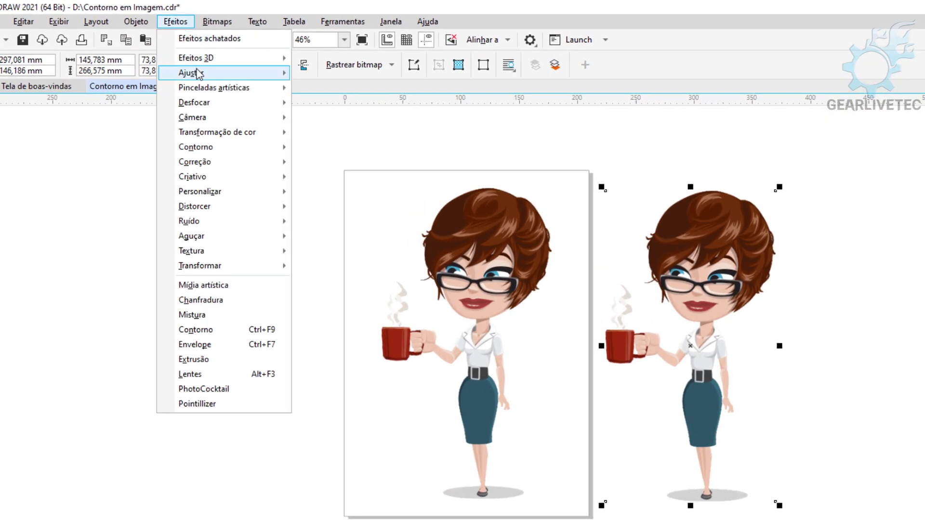
mouse_move(195, 73)
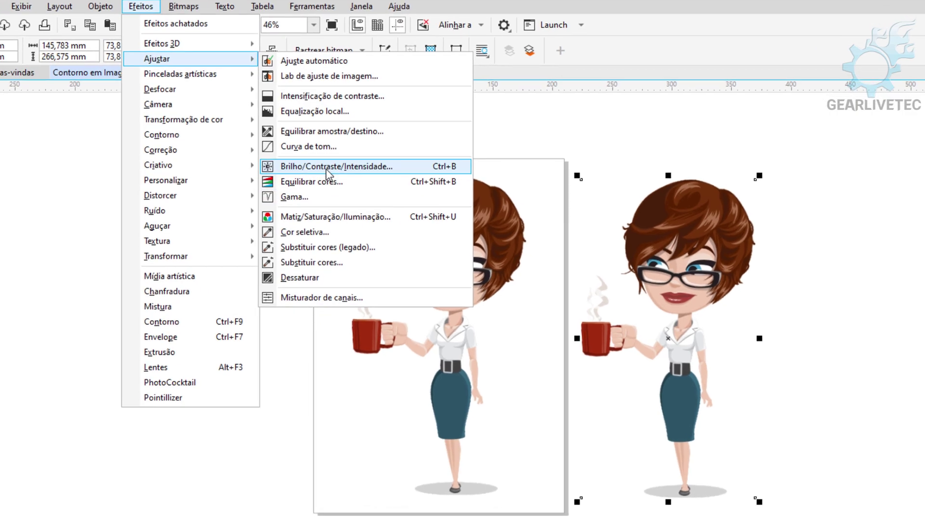
key(ctrl+b)
click(399, 308)
click(440, 285)
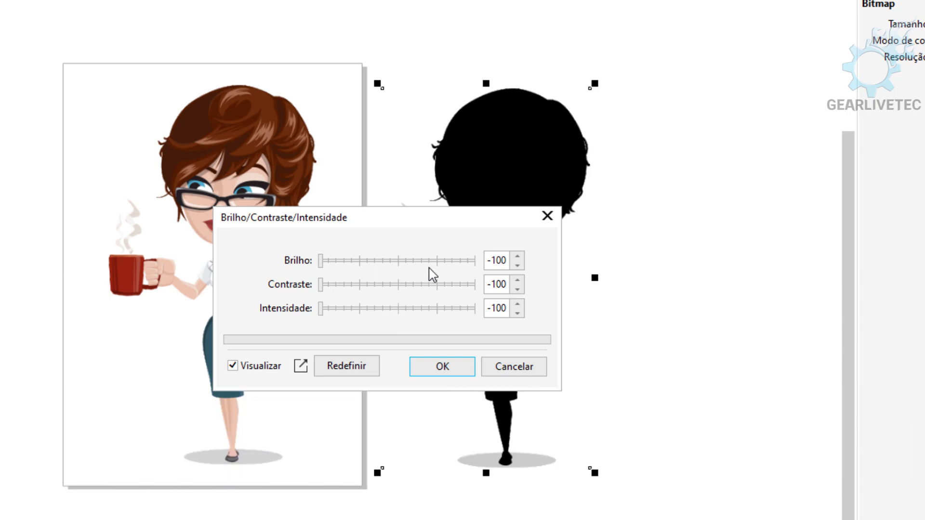
drag(340, 222, 140, 219)
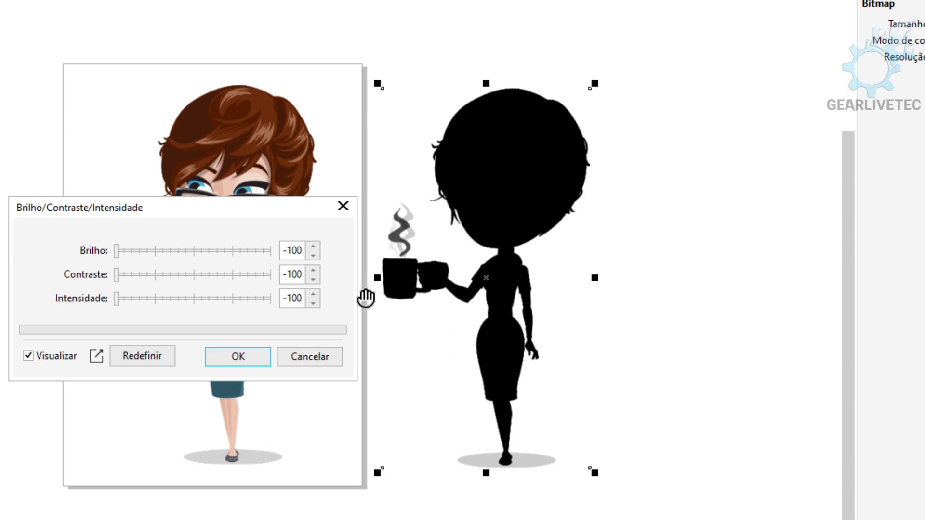
click(233, 356)
click(717, 325)
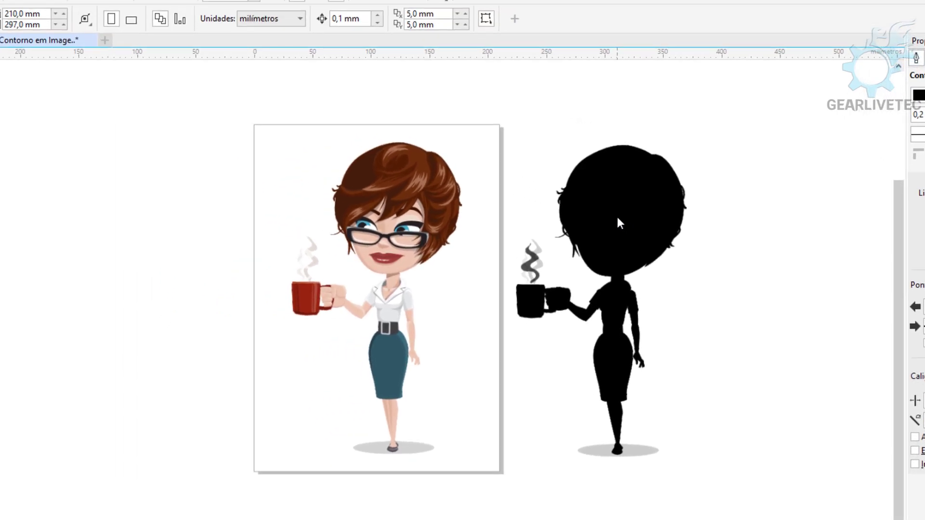
Begin a high-quality image outline trace of the silhouette bitmap and set its smoothing to 26.
click(528, 166)
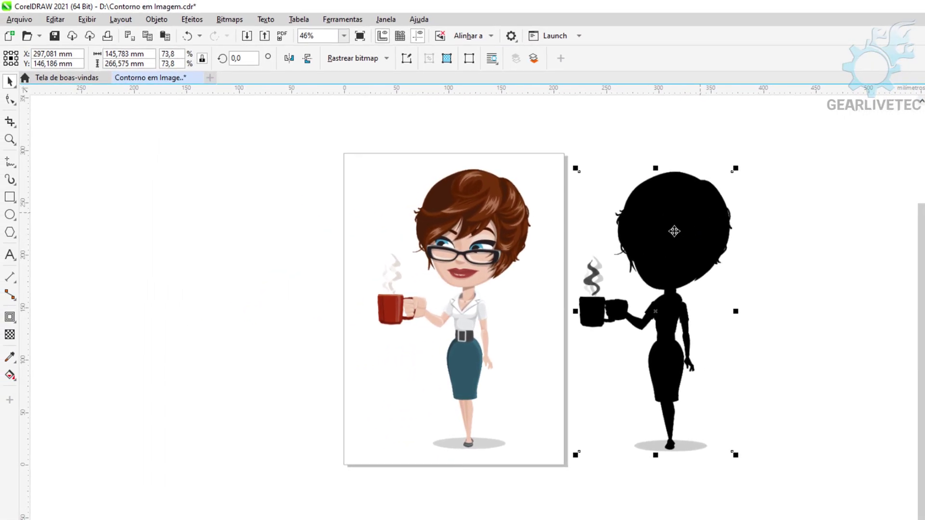
click(219, 22)
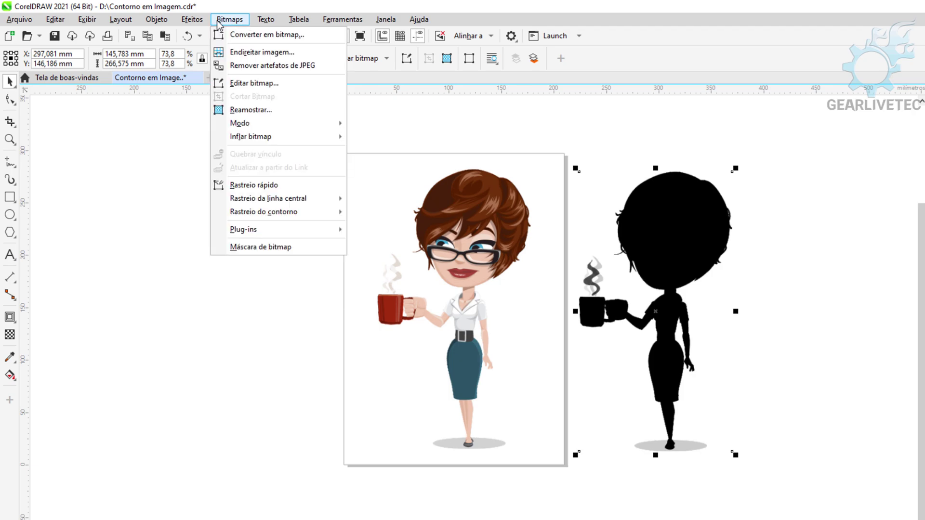
mouse_move(267, 215)
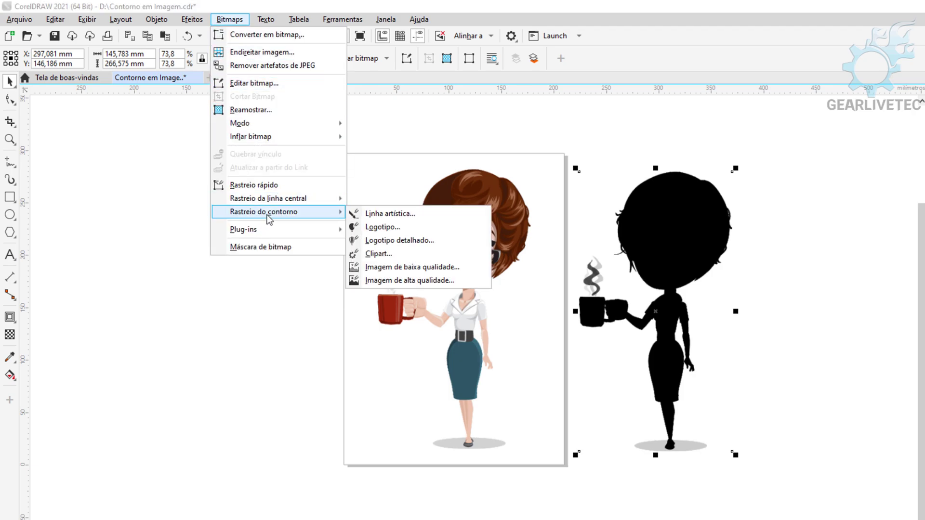
click(388, 282)
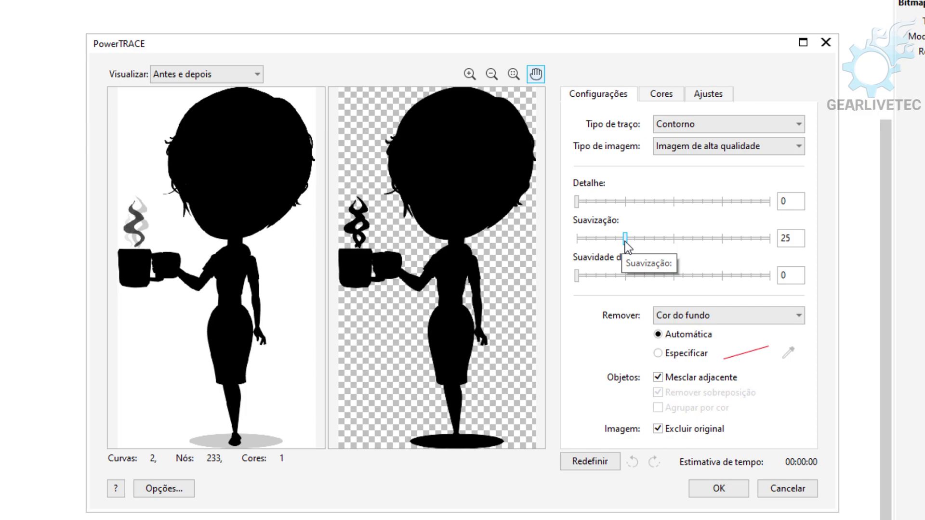
drag(625, 239, 770, 238)
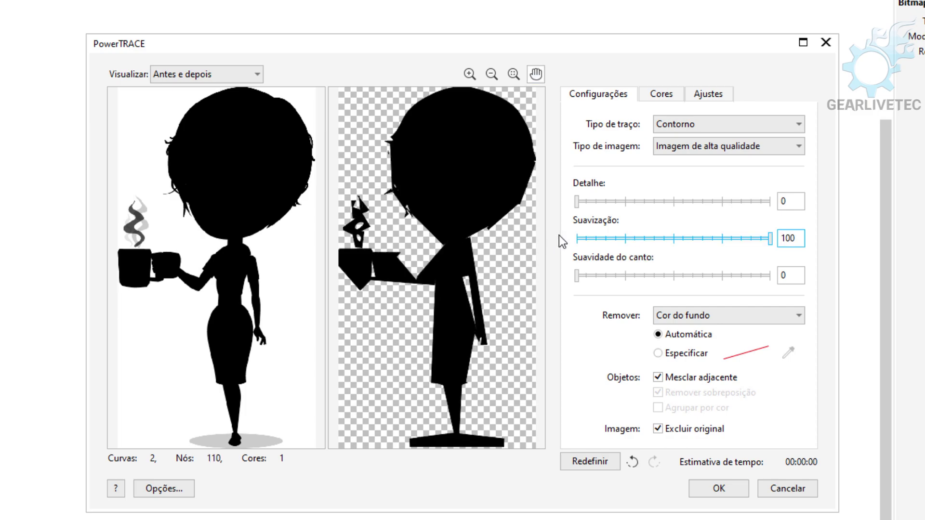
mouse_move(769, 239)
mouse_down()
mouse_move(574, 231)
mouse_move(629, 246)
mouse_up()
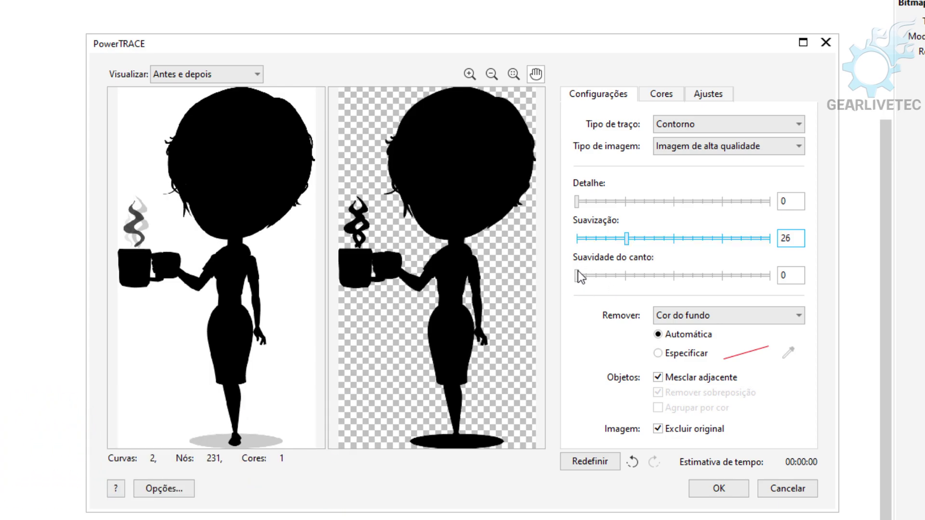
Set the trace's corner smoothness to 25, keep background colour removal, and apply the trace.
drag(574, 280, 626, 277)
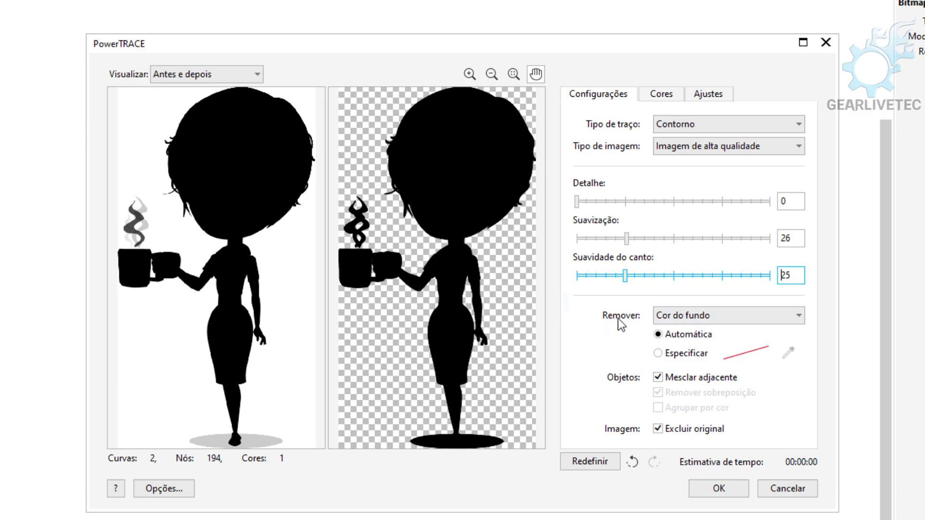
click(690, 314)
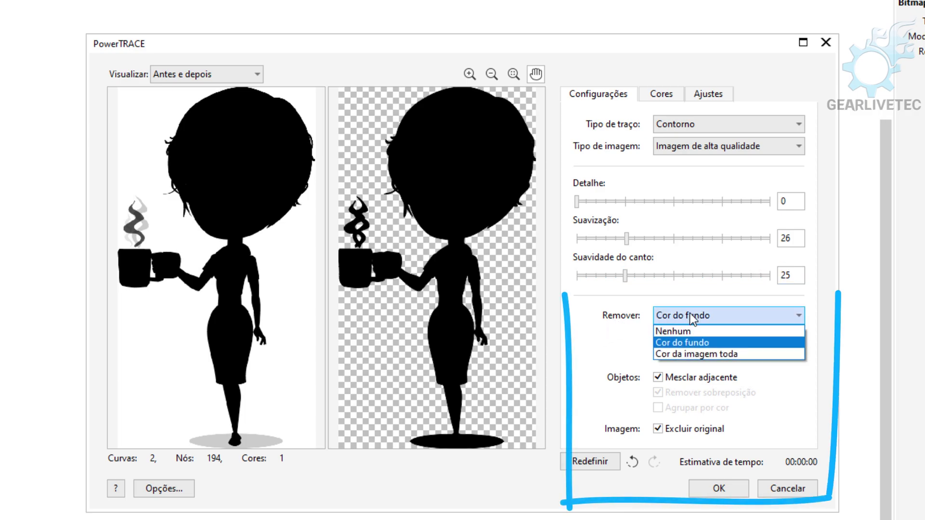
click(678, 340)
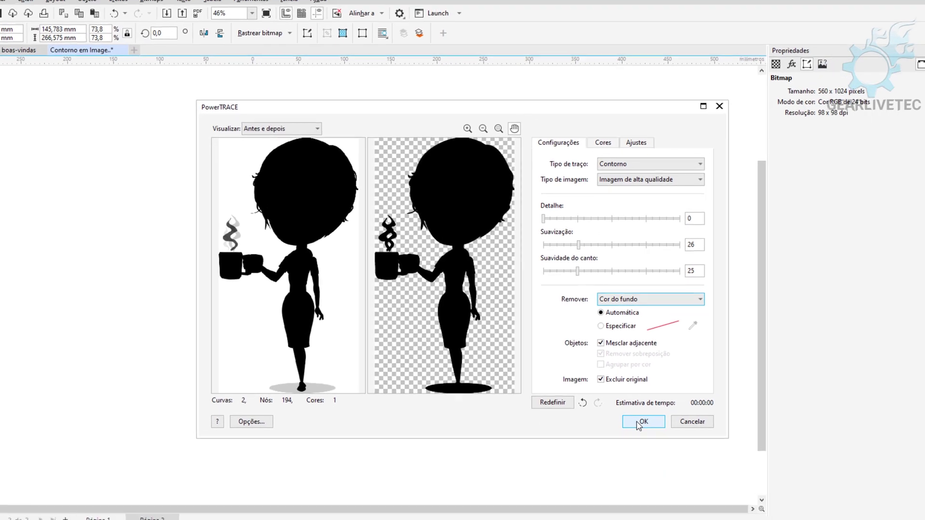
click(637, 421)
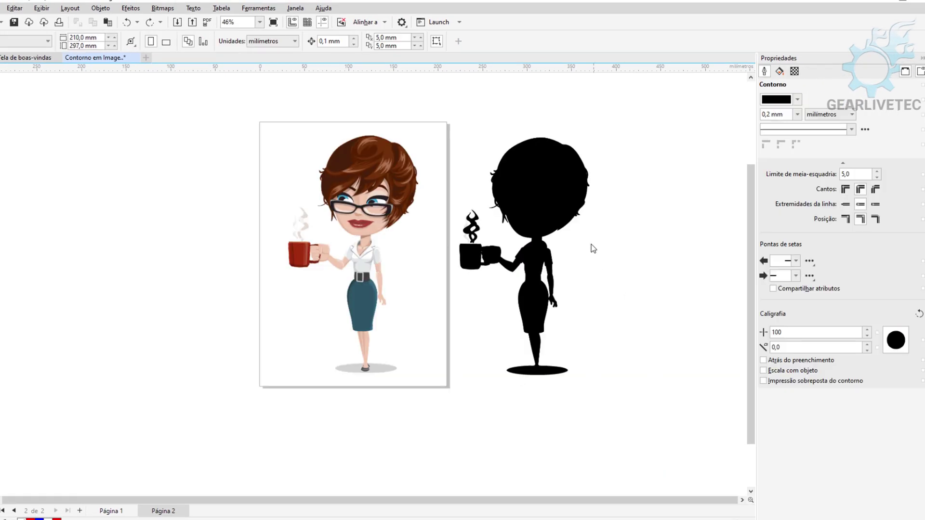
Move the traced silhouette aside, delete the black bitmap beneath it, and return the trace to its place beside the page.
click(544, 204)
drag(516, 181, 612, 183)
click(542, 189)
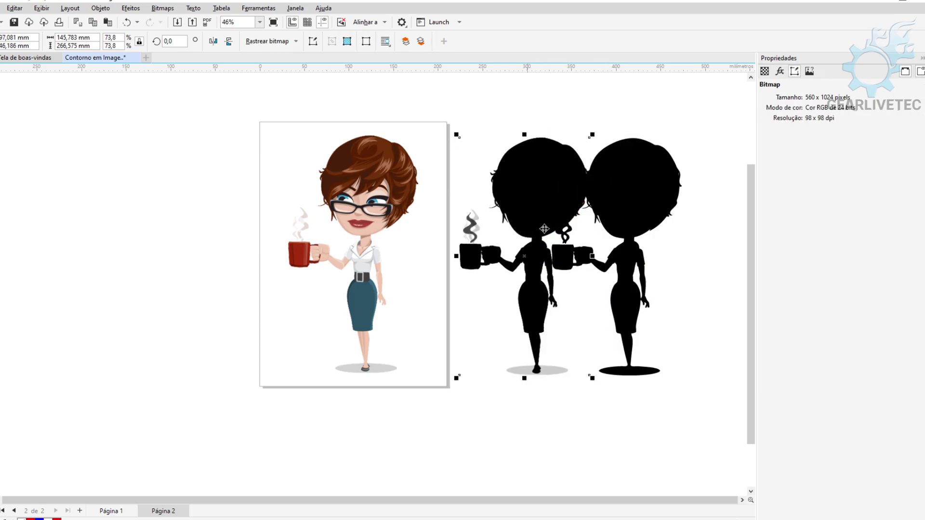
key(Delete)
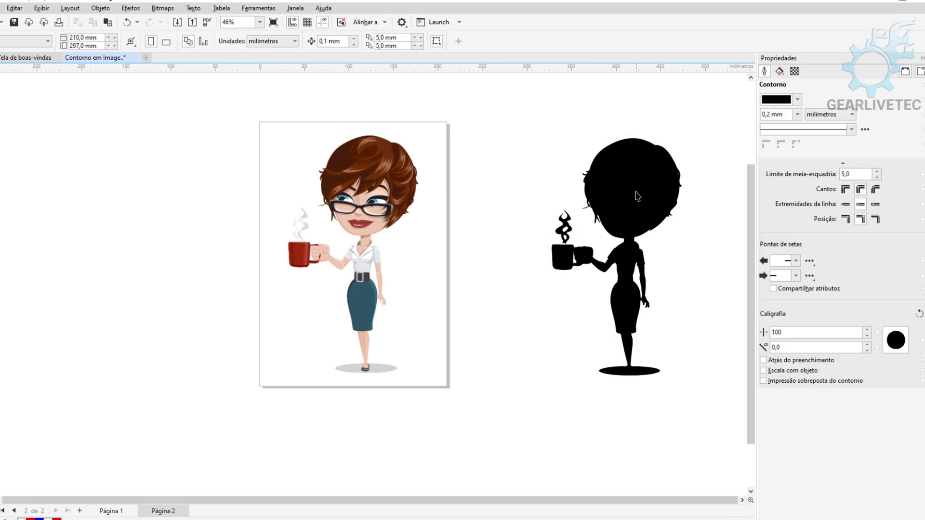
click(638, 197)
drag(638, 198, 555, 192)
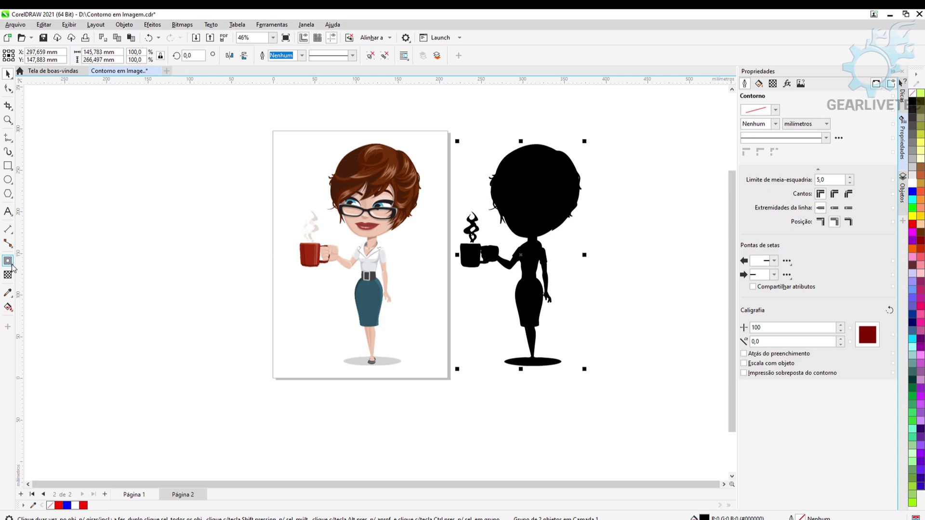
Apply an outside contour to the traced silhouette with one step and a 2.04 mm offset.
click(12, 264)
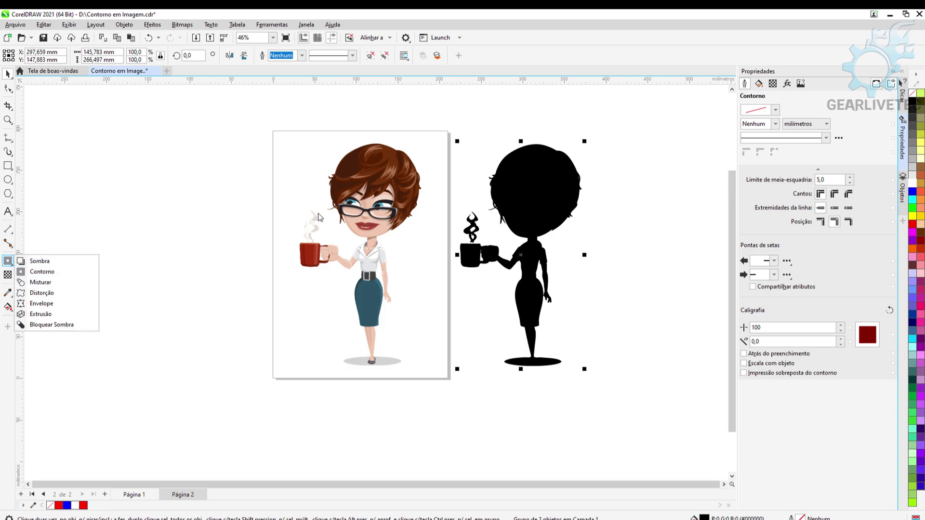
click(27, 261)
click(12, 264)
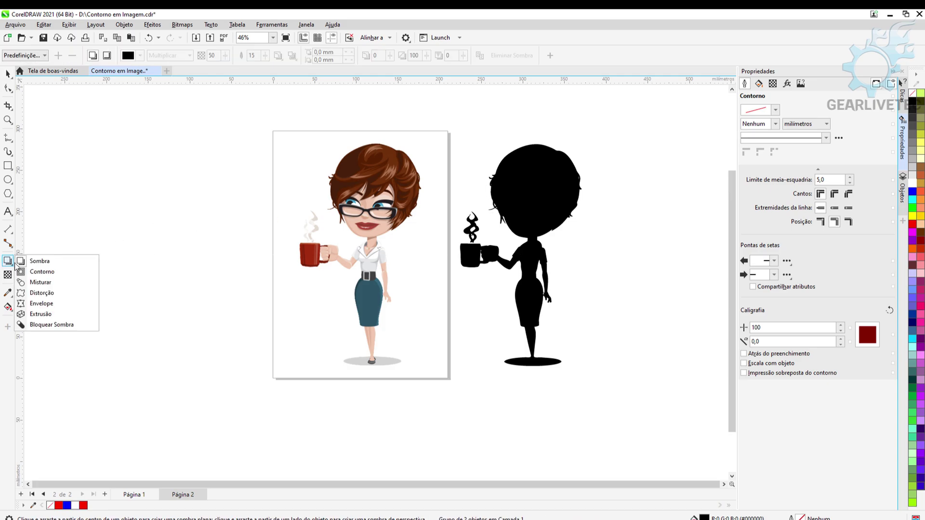
click(47, 272)
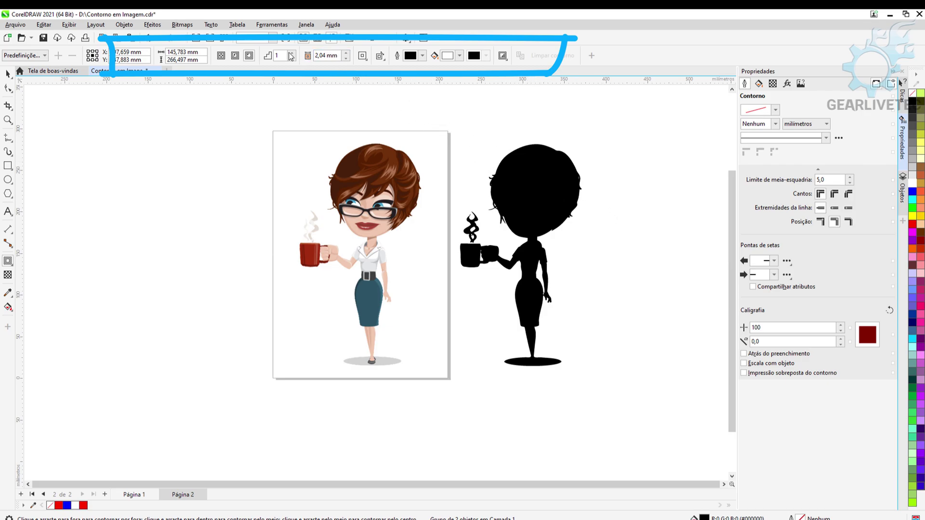
click(249, 56)
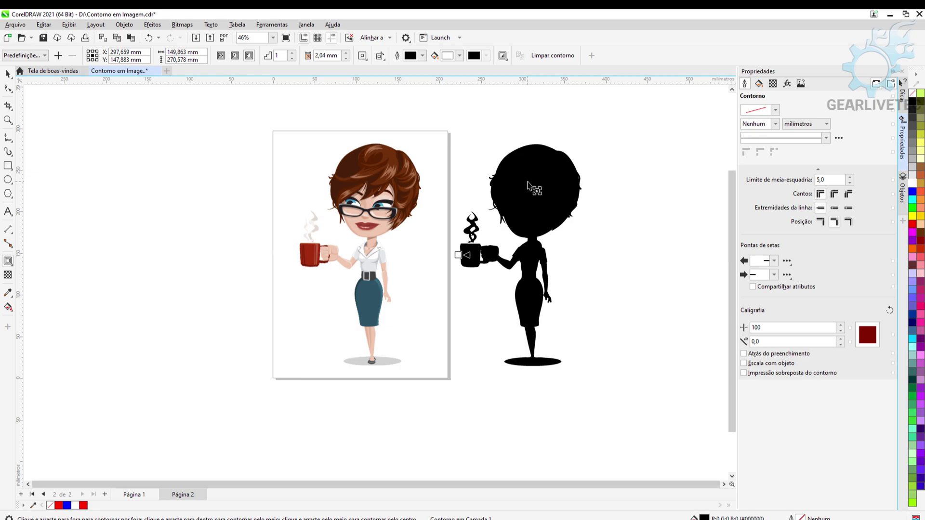
Set the contour's fill colour to pure red, #FF0000.
click(459, 56)
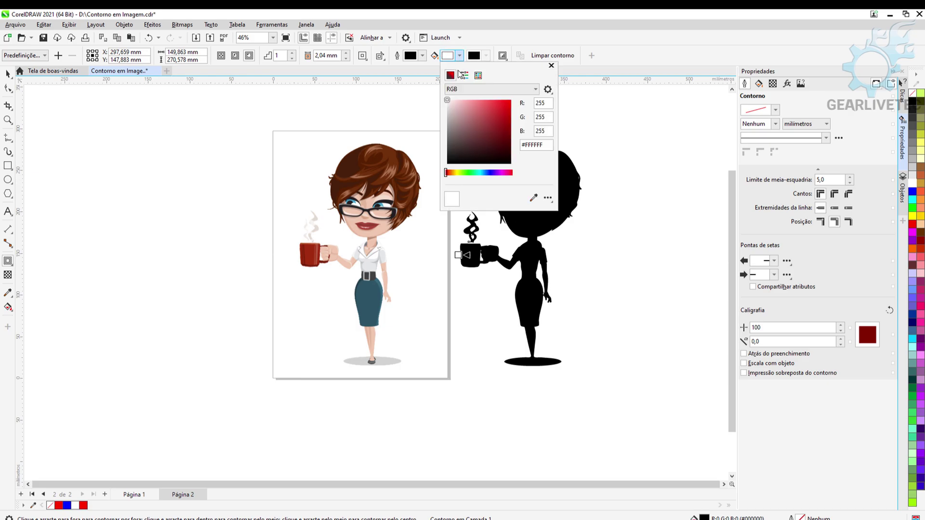
drag(470, 120, 511, 101)
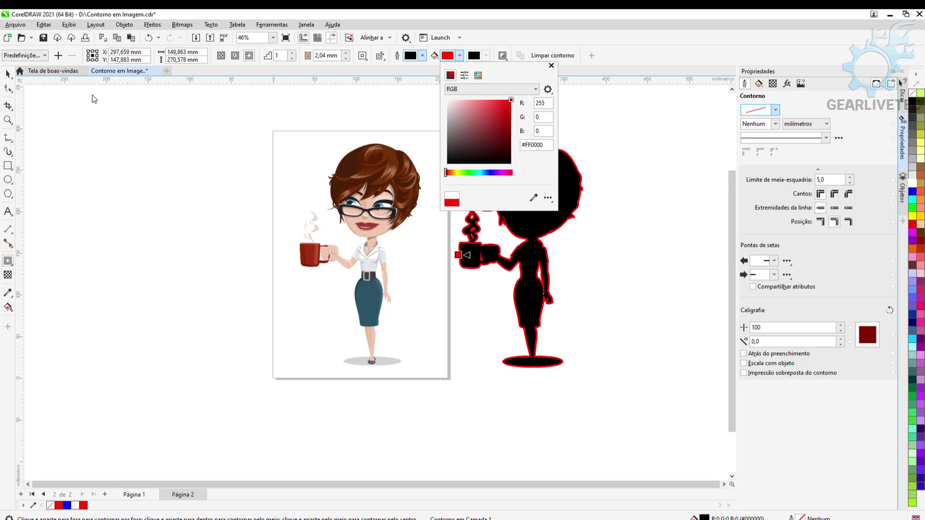
click(18, 74)
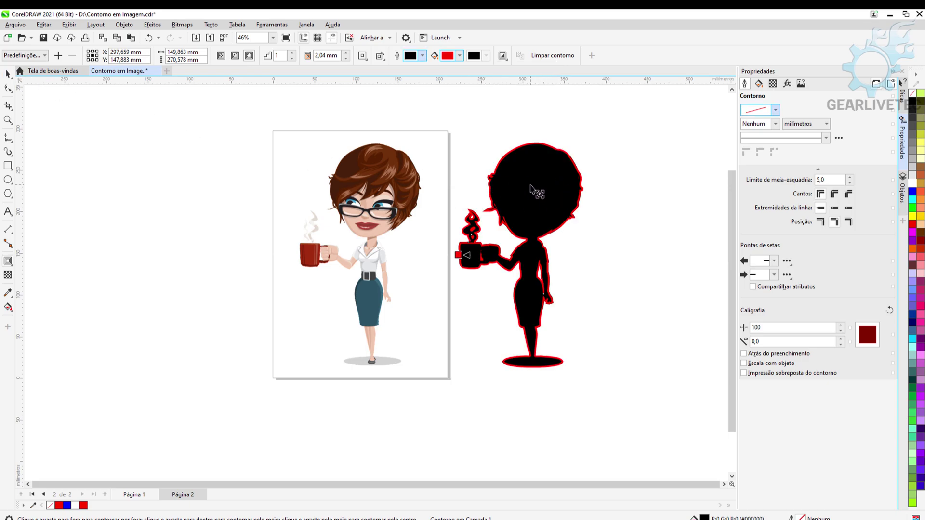
Break the contour apart from the traced silhouette and delete the black silhouette on top, keeping only the red shape.
click(8, 73)
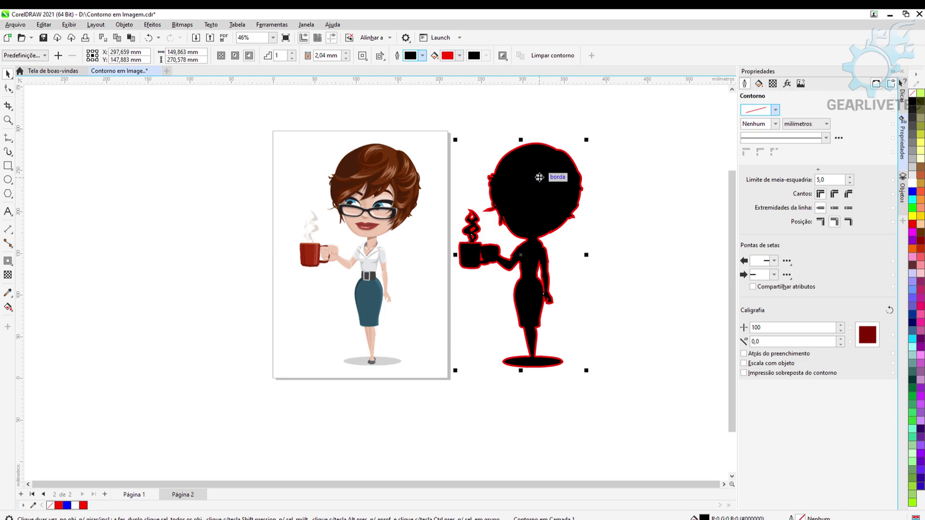
click(534, 163)
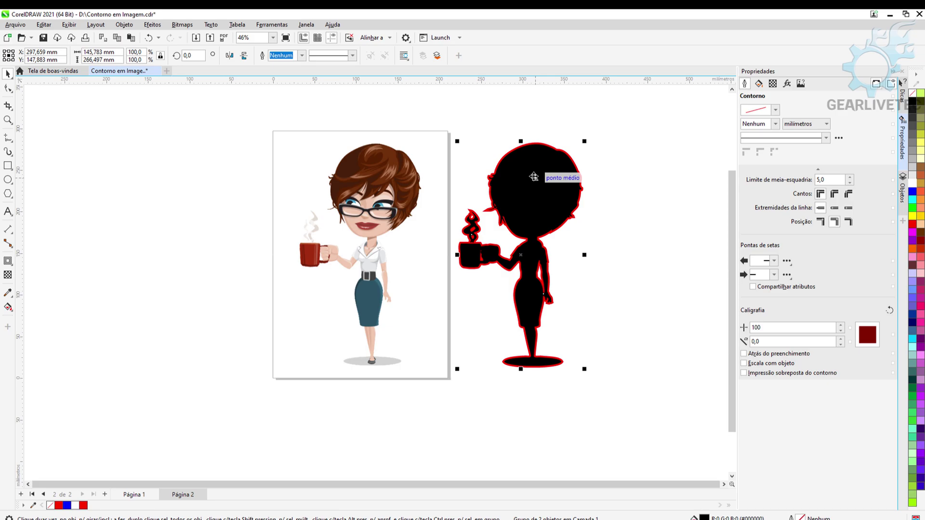
key(ctrl+k)
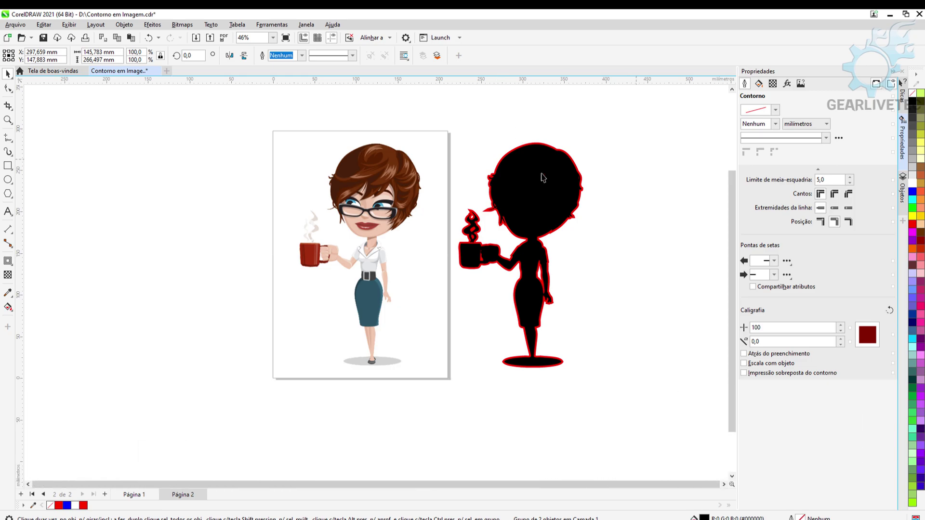
key(Escape)
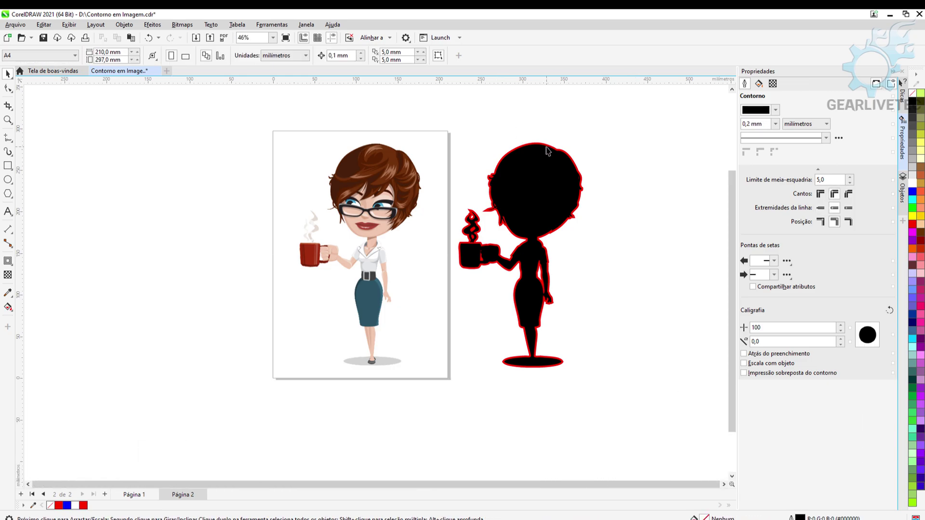
click(530, 166)
key(Delete)
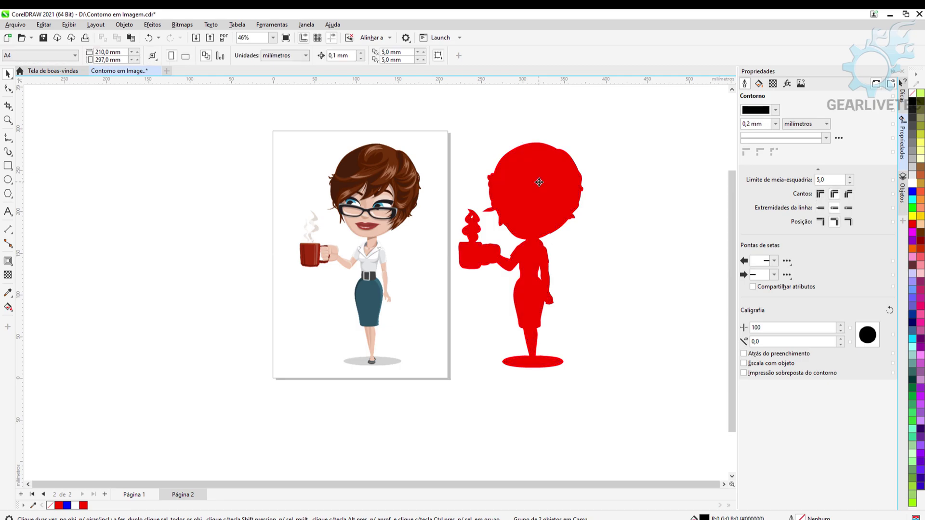
Centre the red silhouette on the page and send it to the back, behind the character image.
click(539, 186)
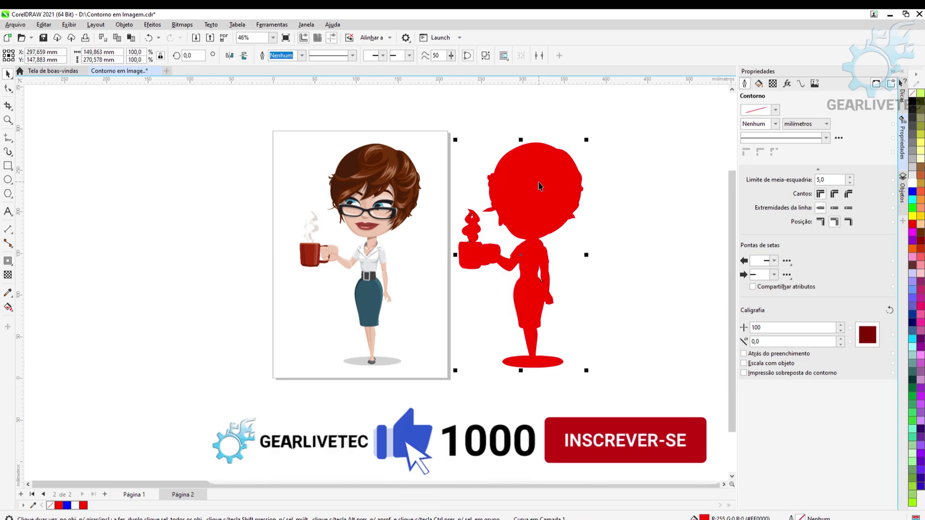
key(p)
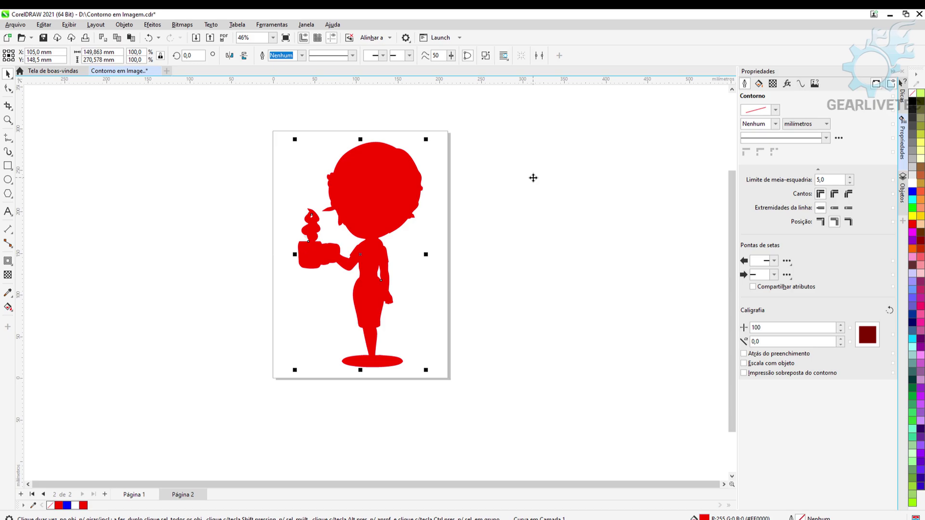
key(shift+Page_Down)
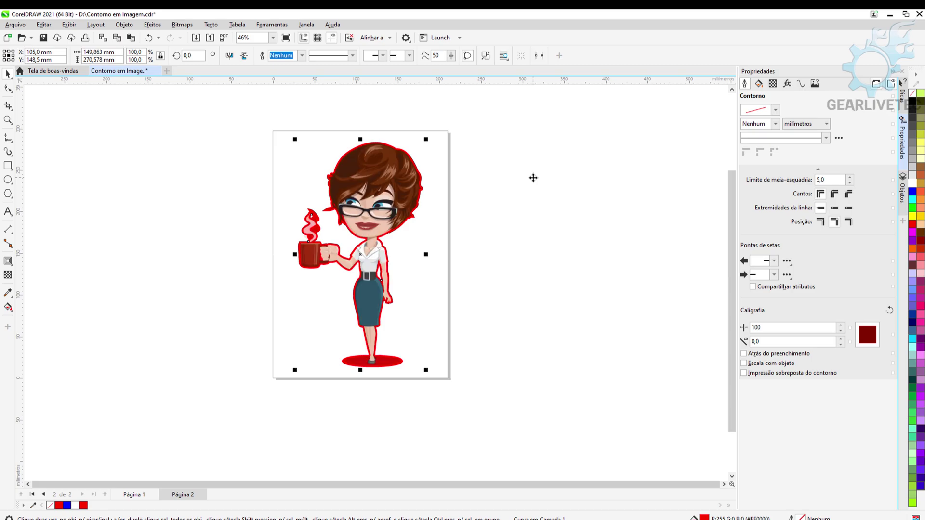
click(507, 186)
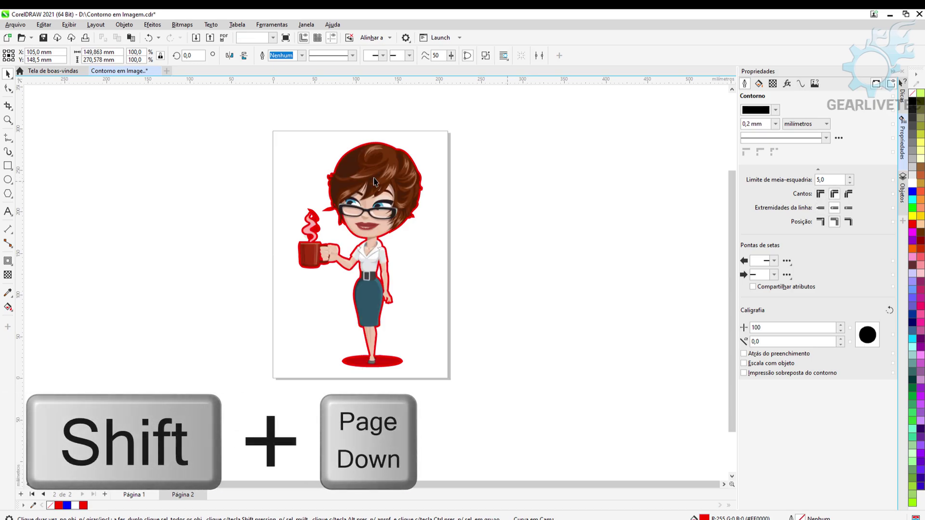
scroll(370, 173, up, 2)
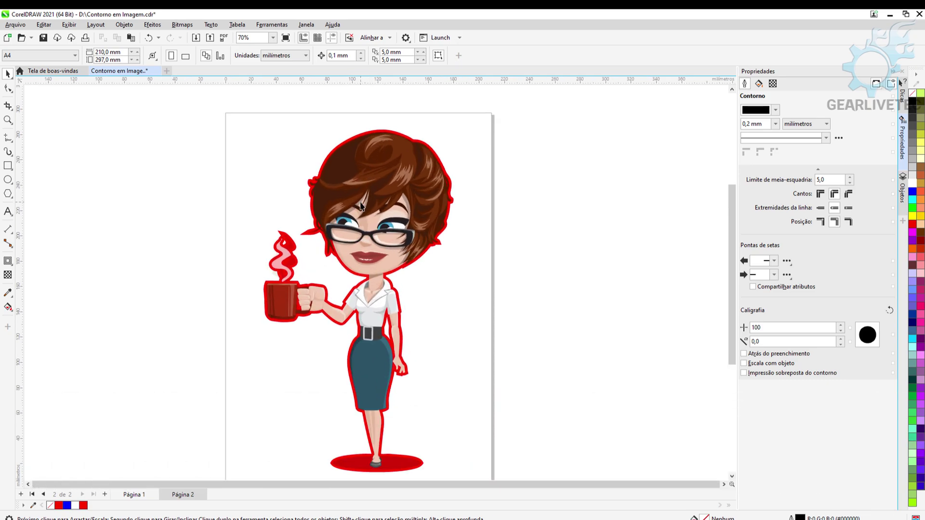
scroll(361, 206, up, 6)
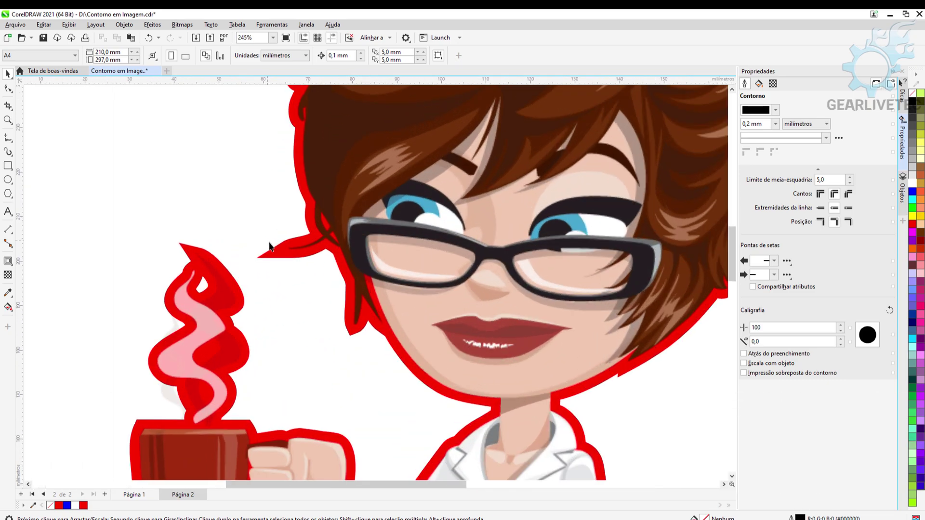
click(89, 190)
scroll(270, 183, down, 7)
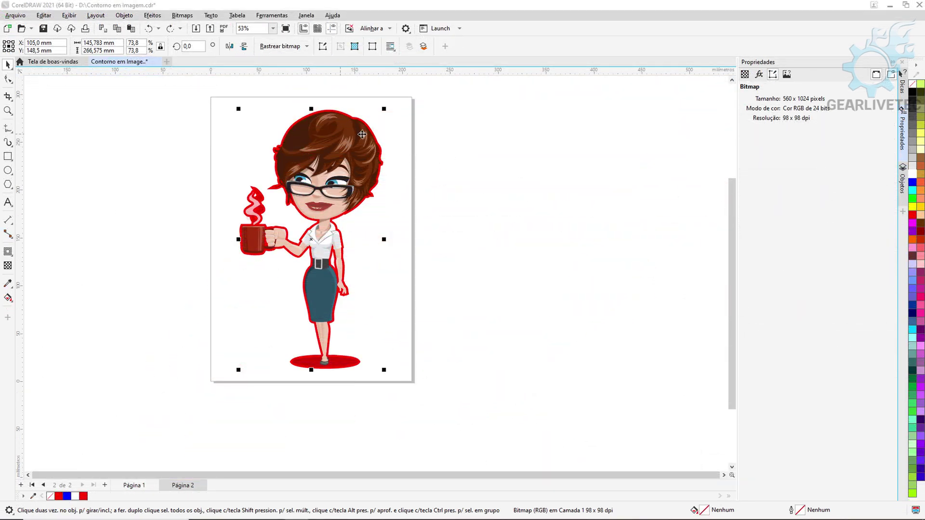
Send the character bitmap behind the red silhouette and change the silhouette's fill to yellow, #FFFF00.
click(344, 147)
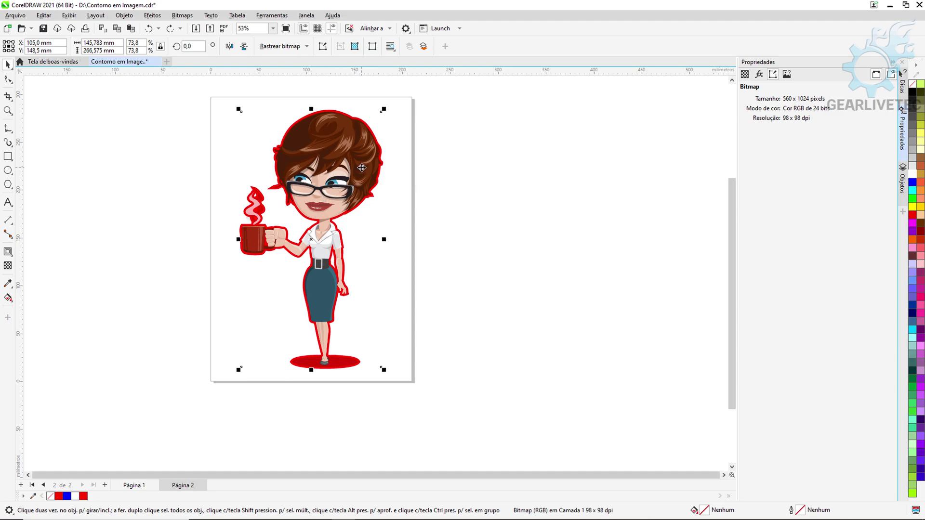
key(Delete)
click(346, 165)
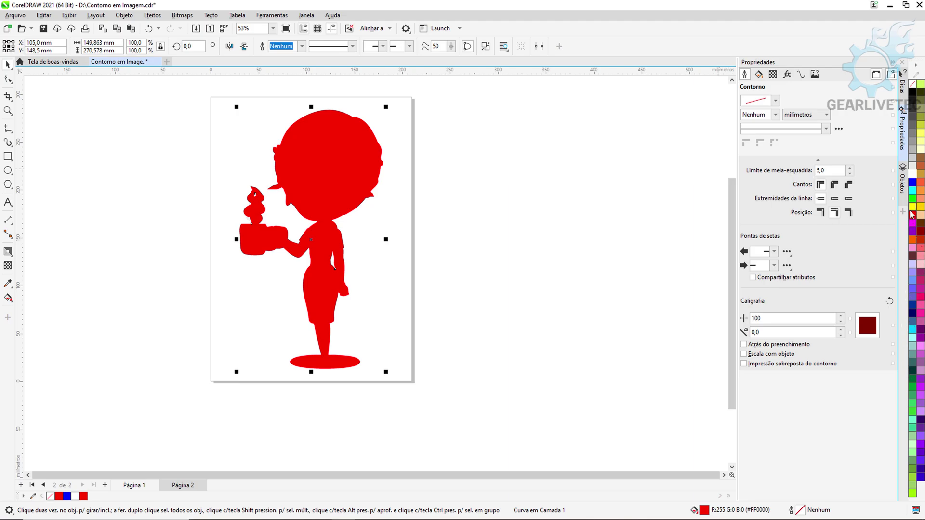
click(910, 209)
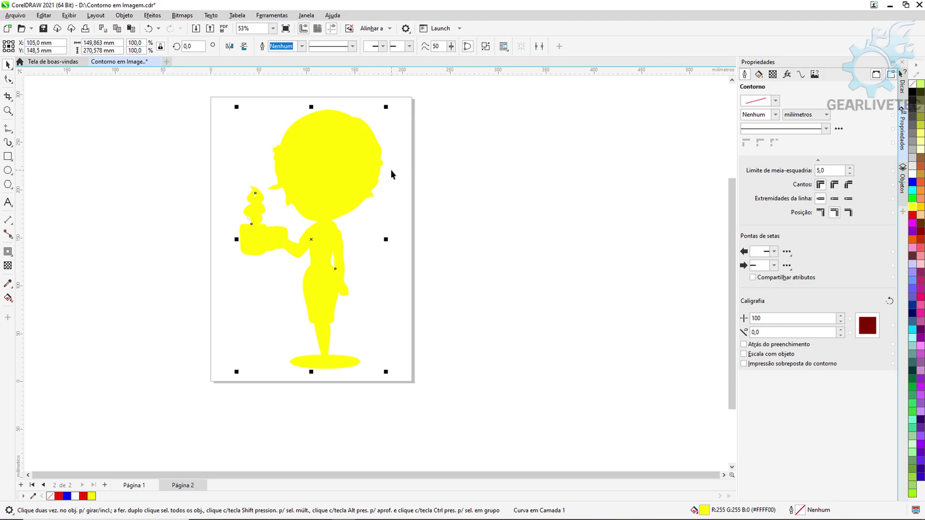
Give the yellow silhouette a 0.5 mm outline in matching yellow, #FFFF00, to thicken the border.
key(F12)
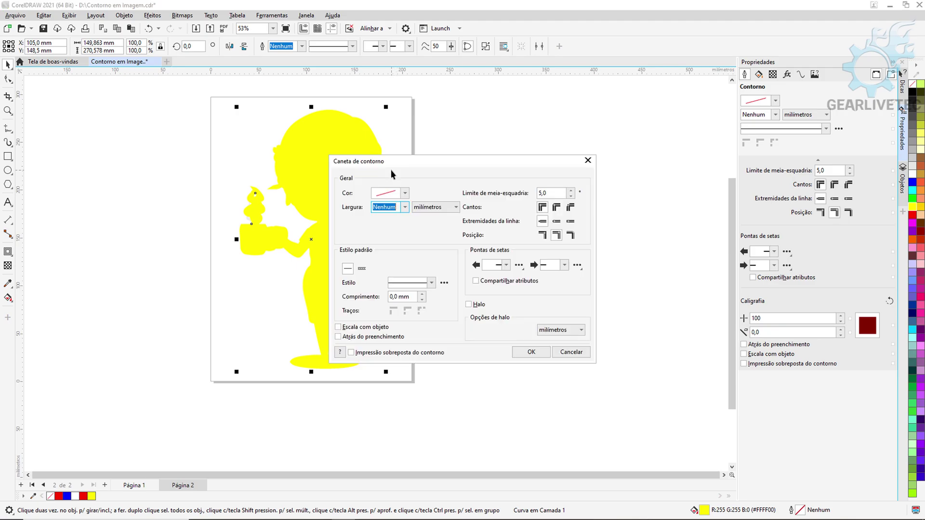
click(406, 207)
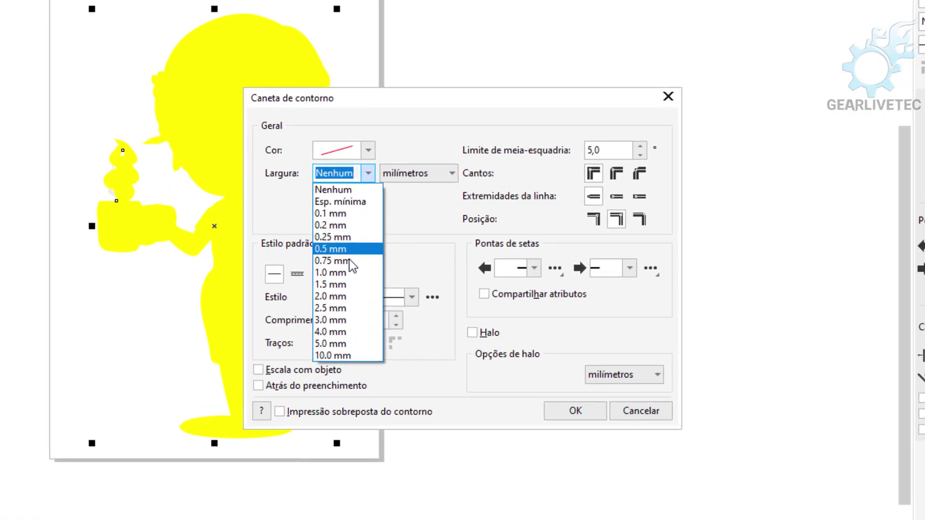
click(344, 248)
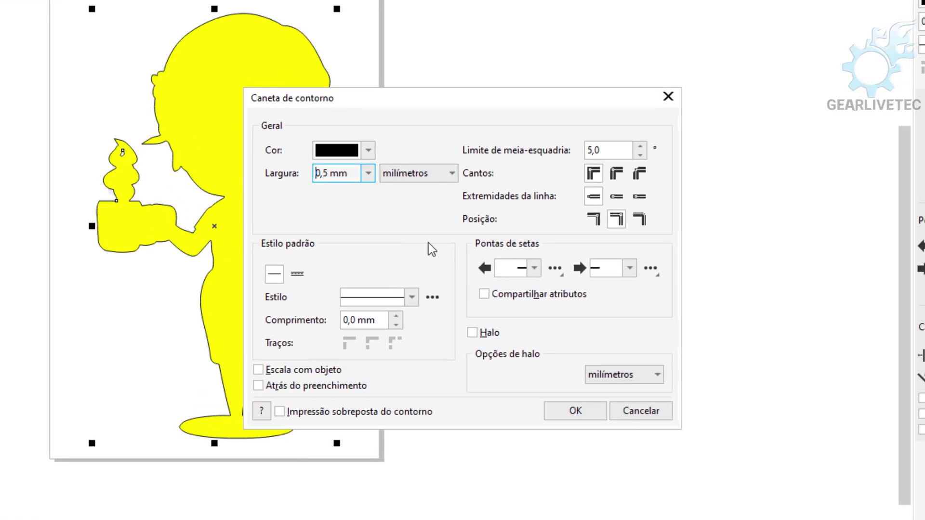
click(369, 150)
click(342, 343)
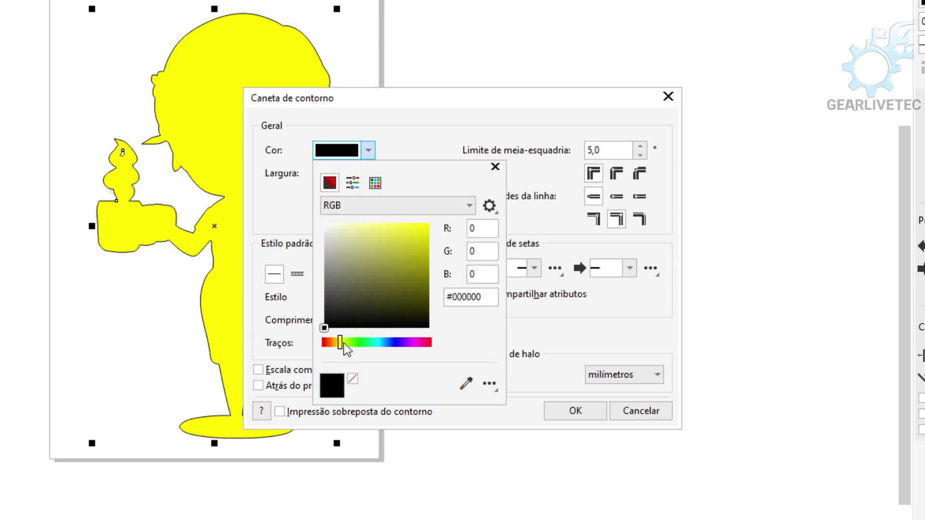
click(428, 224)
click(426, 149)
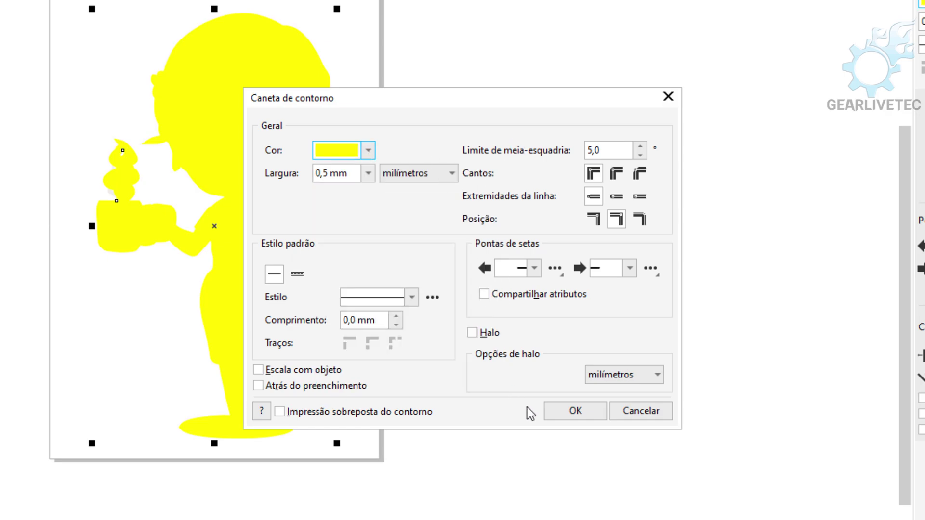
click(579, 417)
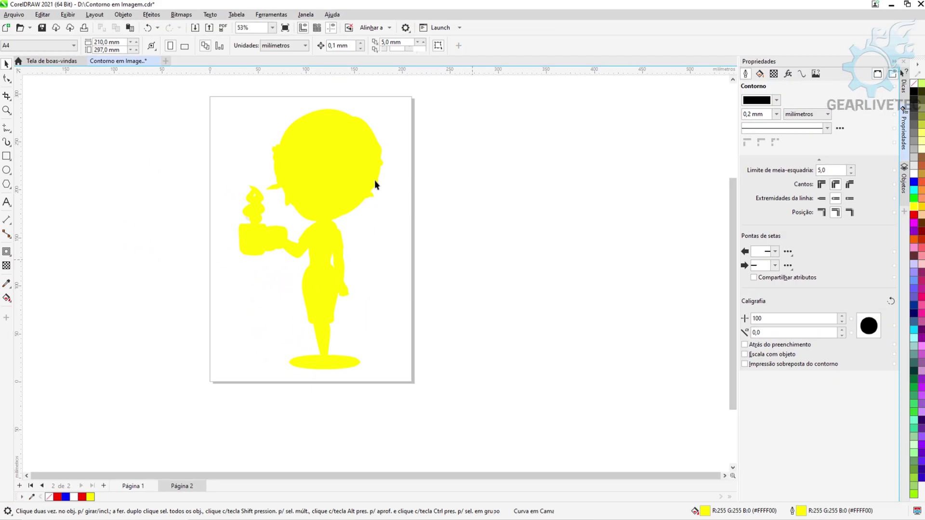
Send the outlined yellow silhouette to the back, behind the character image.
click(287, 92)
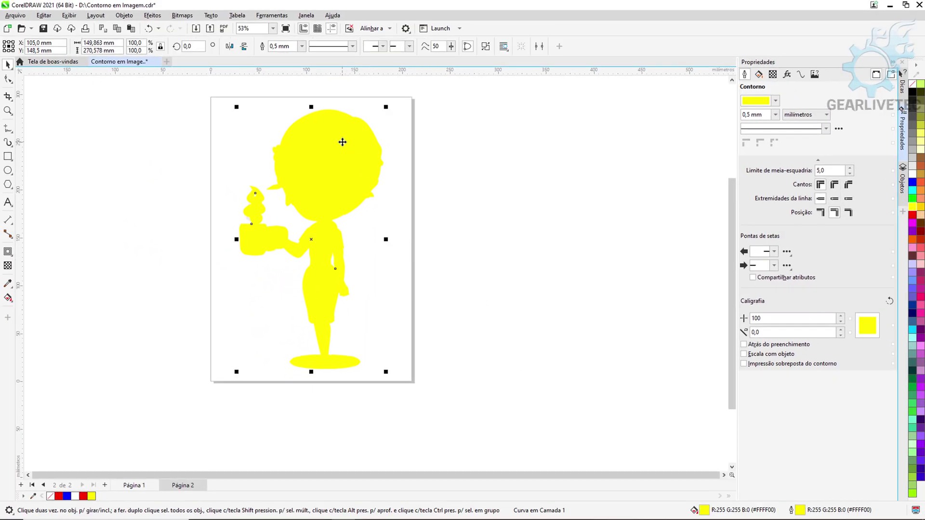
key(shift+Page_Down)
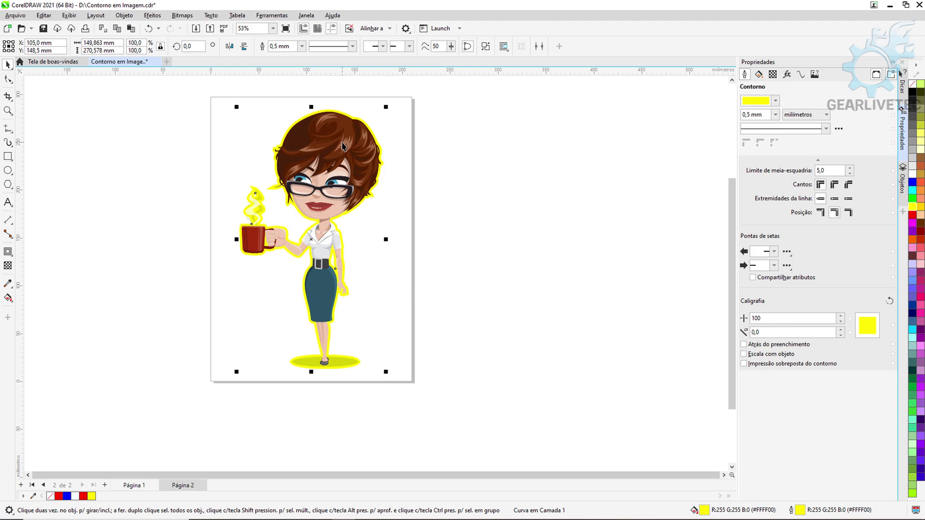
key(z)
click(434, 354)
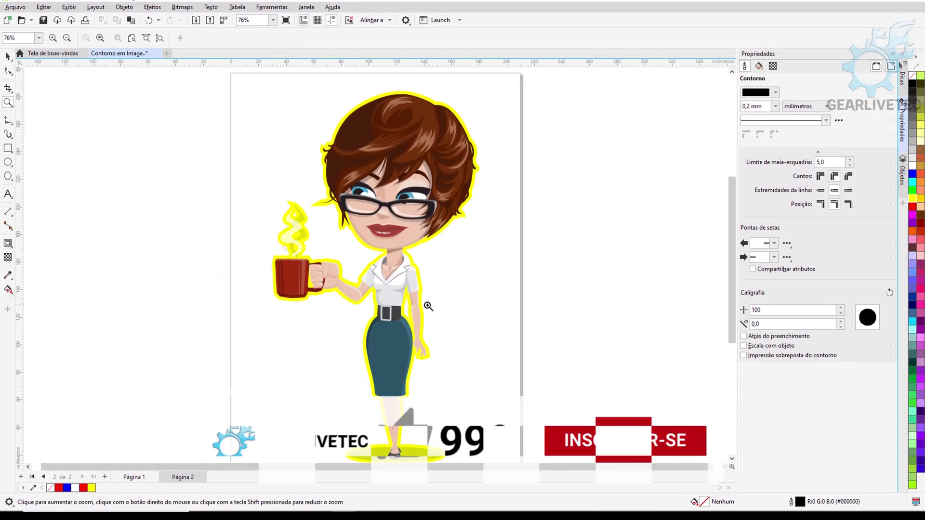